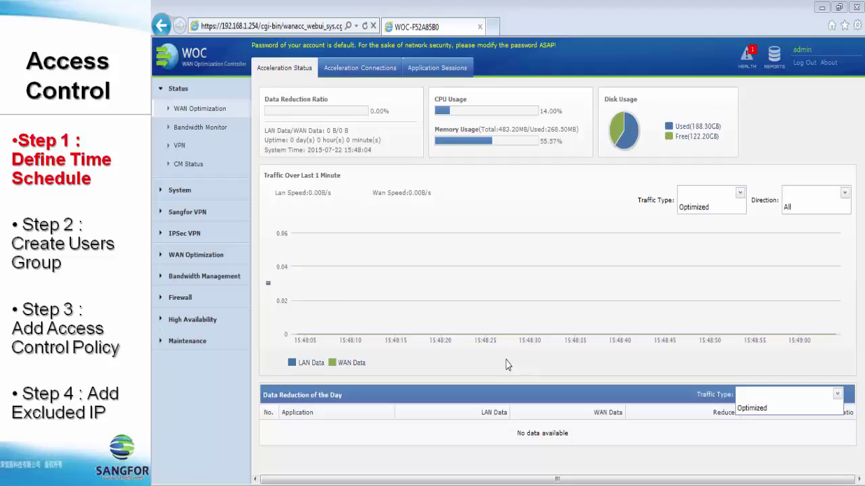
- Remove the Monday to Friday 8:00 - 9:00 segment from the Office hours schedule object and save it
left_click(180, 191)
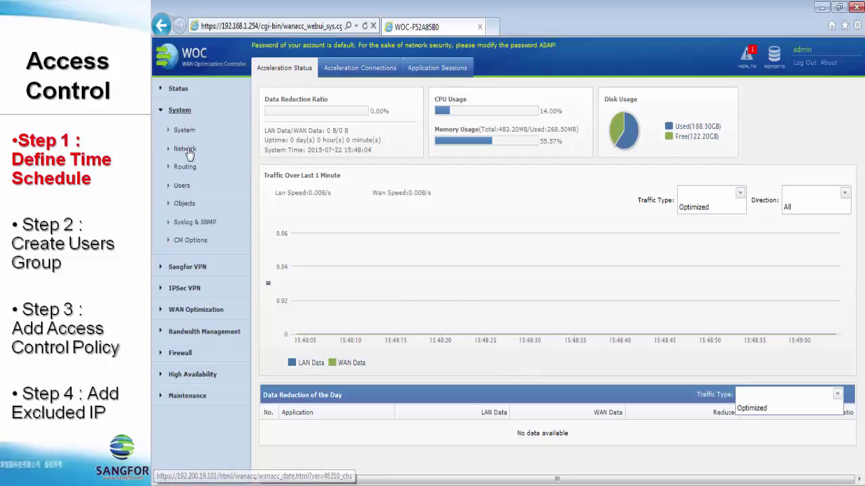
left_click(189, 208)
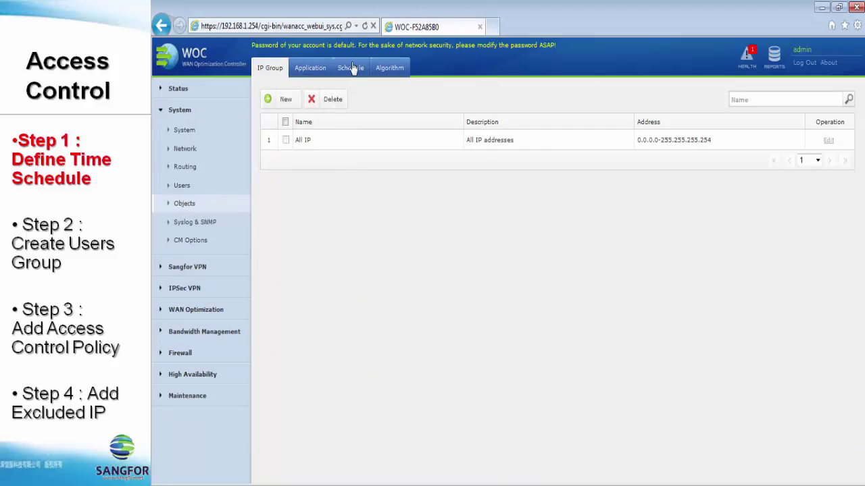
left_click(351, 68)
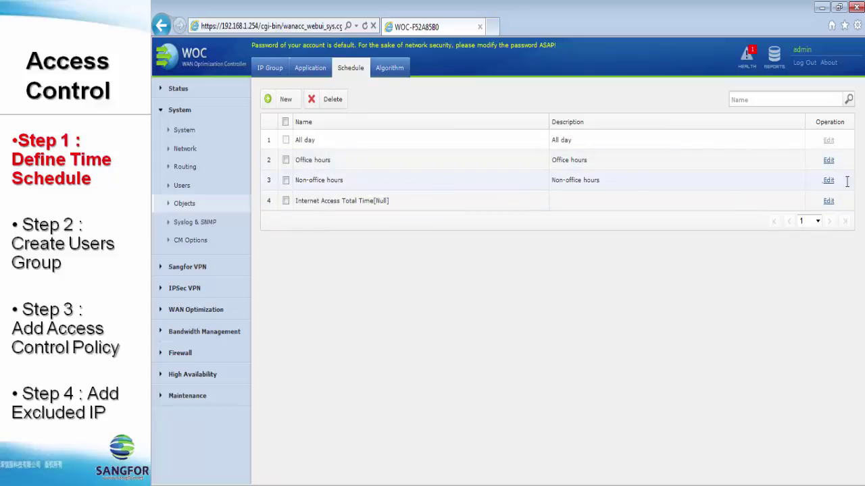
left_click(828, 161)
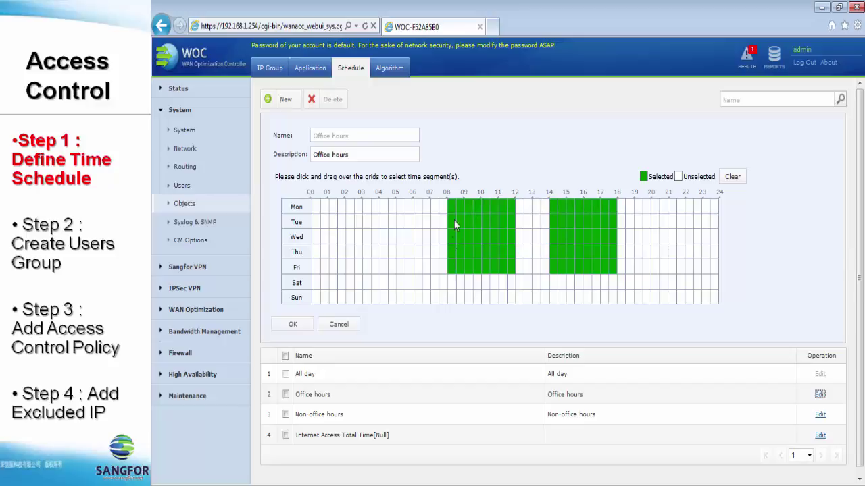
left_click_drag(452, 202, 459, 273)
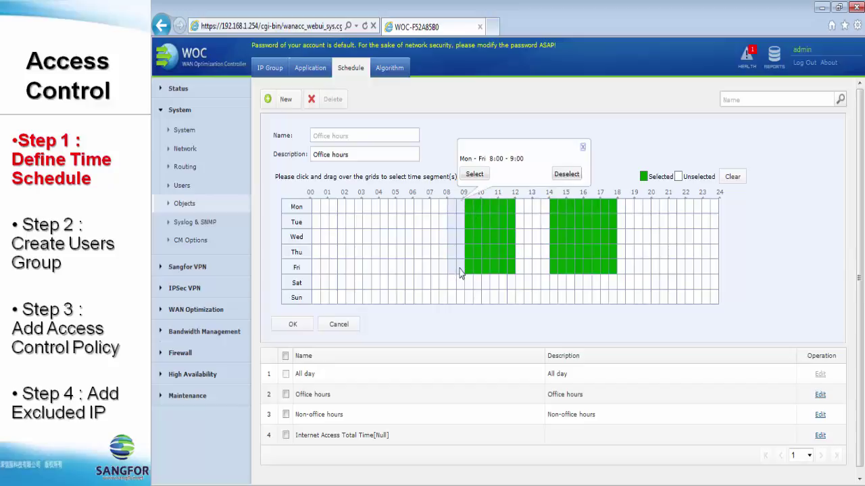
left_click(565, 181)
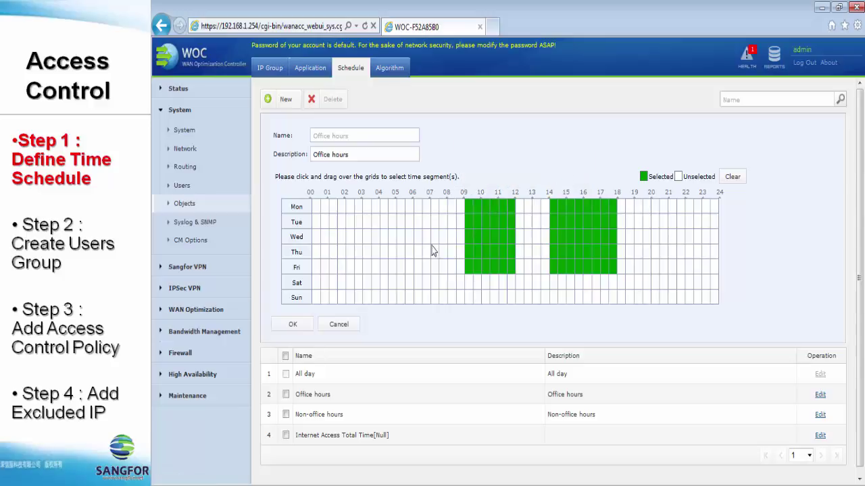
left_click(293, 325)
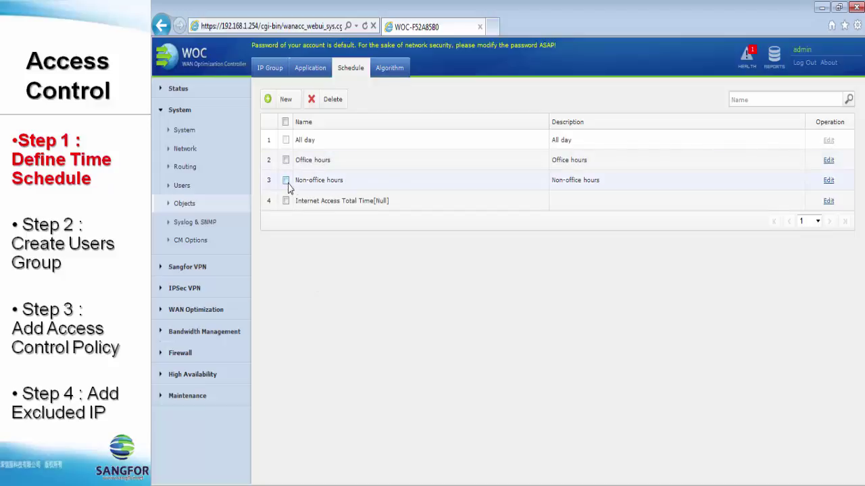
- Add the Monday to Friday 8:00 - 9:00 segment to the Non-office hours schedule and save it
left_click(828, 180)
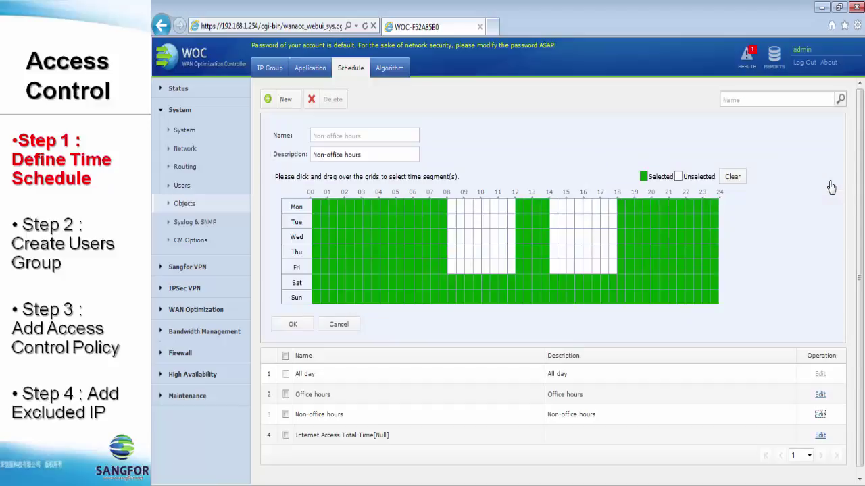
left_click(452, 207)
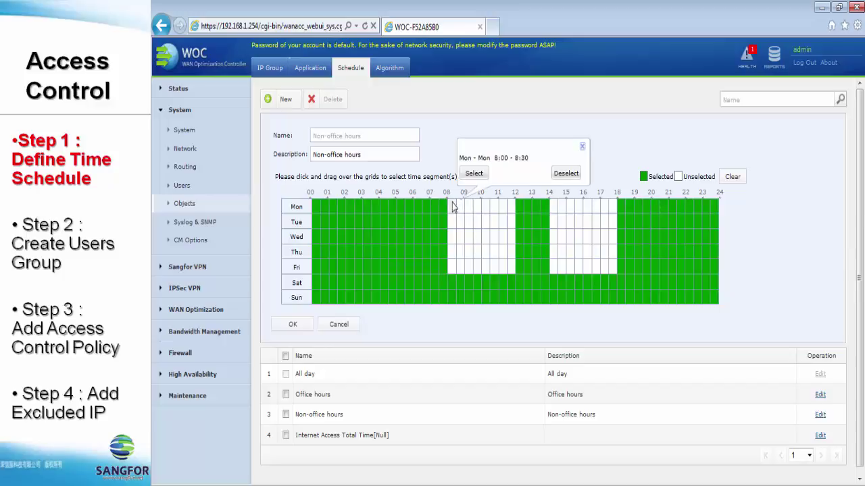
left_click_drag(453, 207, 459, 268)
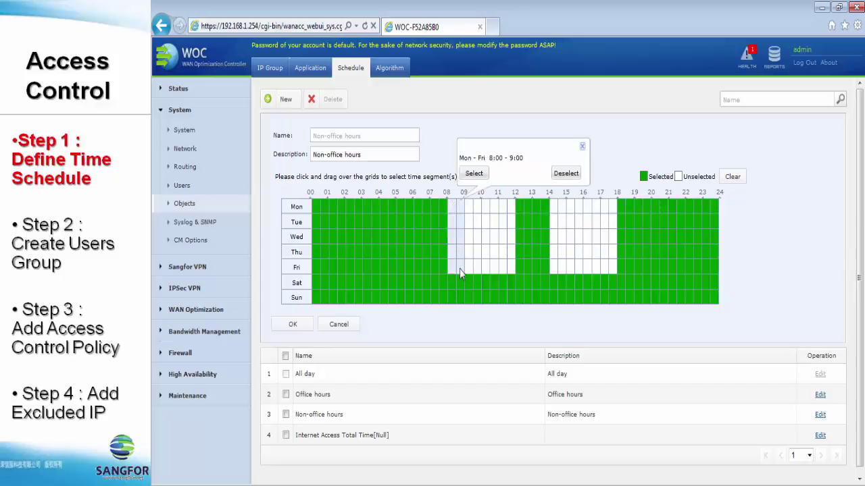
left_click(476, 177)
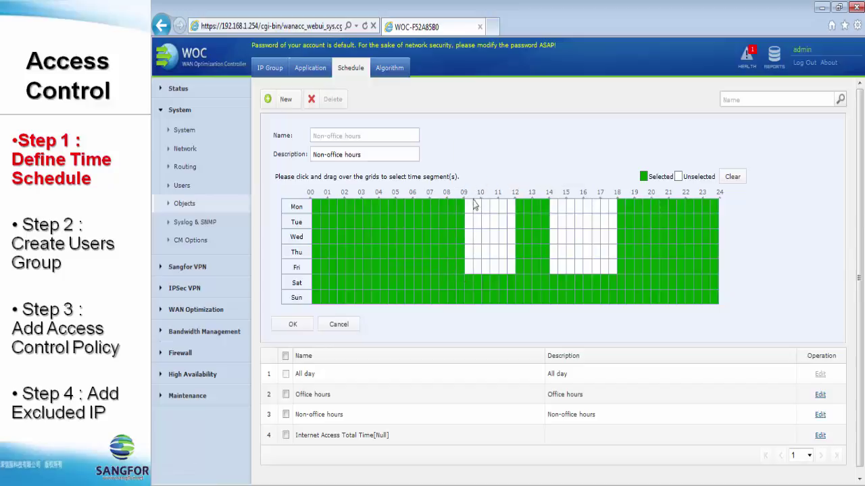
left_click(302, 329)
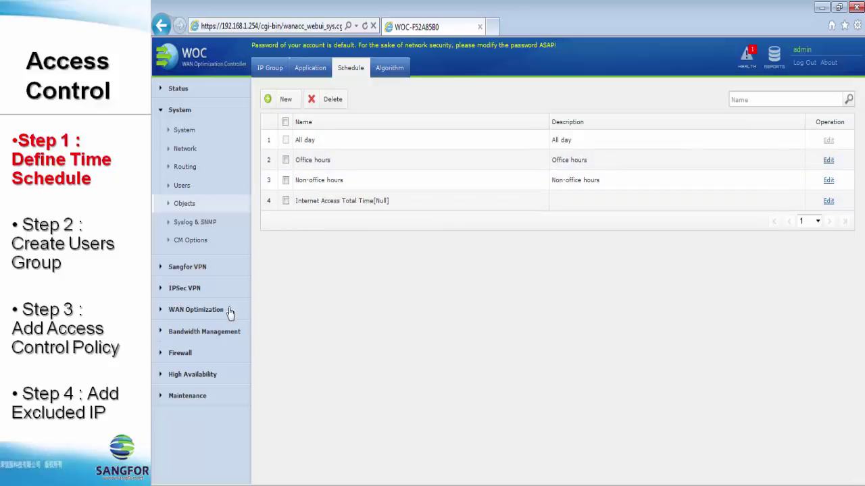
- Create a bandwidth management user group named Local User with the IP address entry 192.168.1.0/255.255.255.0
left_click(181, 337)
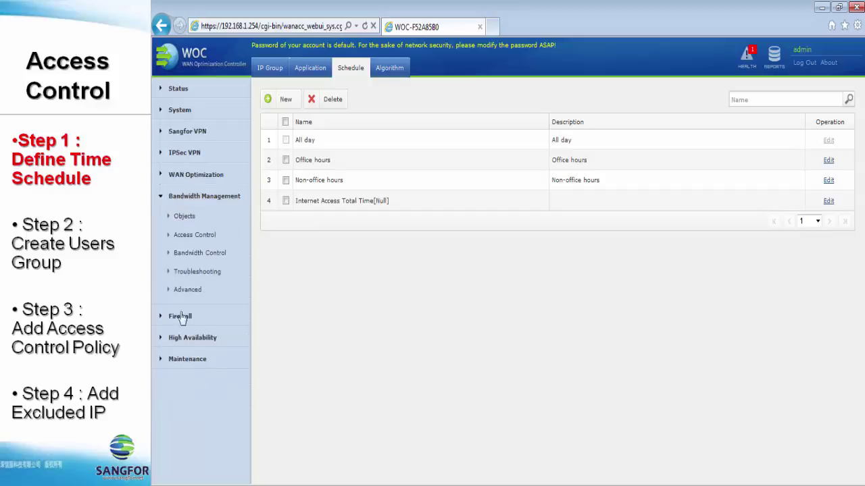
left_click(184, 217)
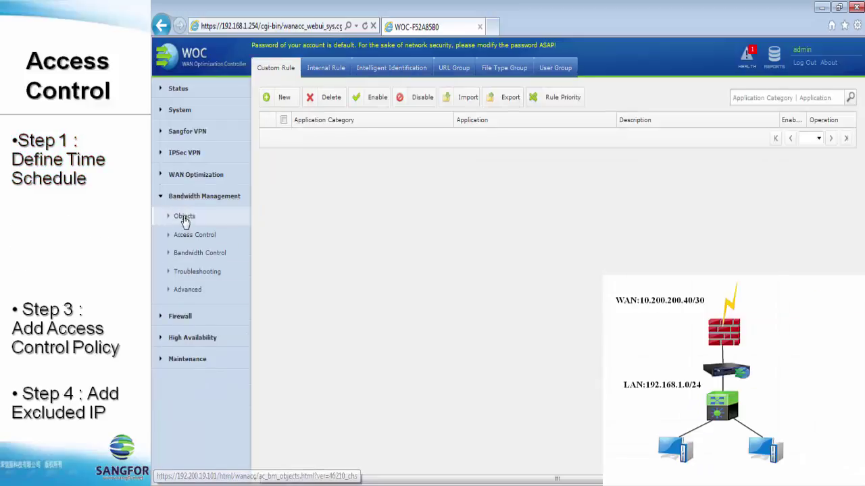
left_click(545, 70)
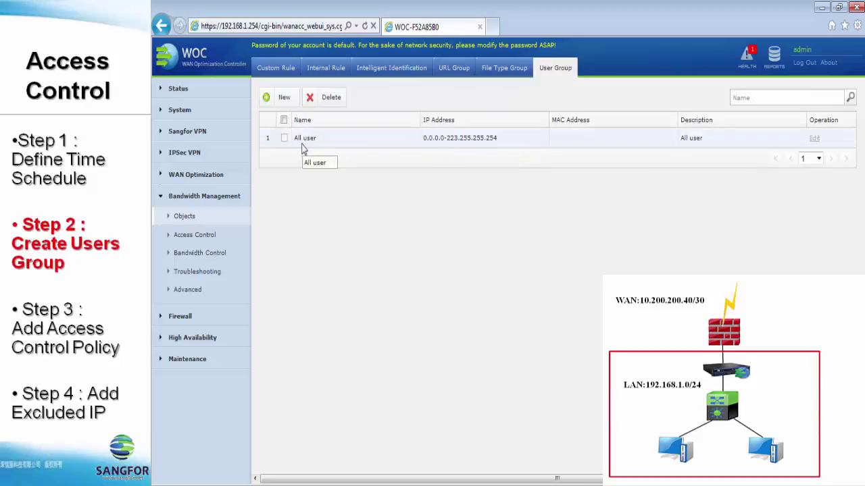
left_click(281, 99)
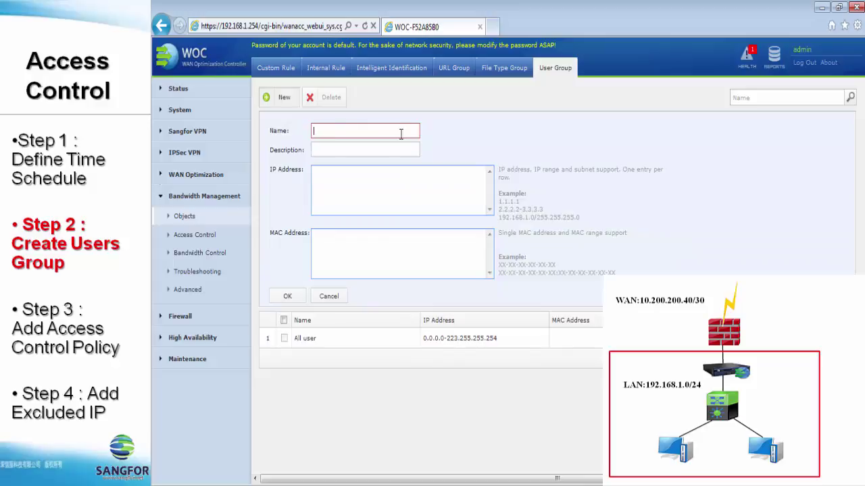
type("Local User")
key("Tab")
key("Tab")
type("192.")
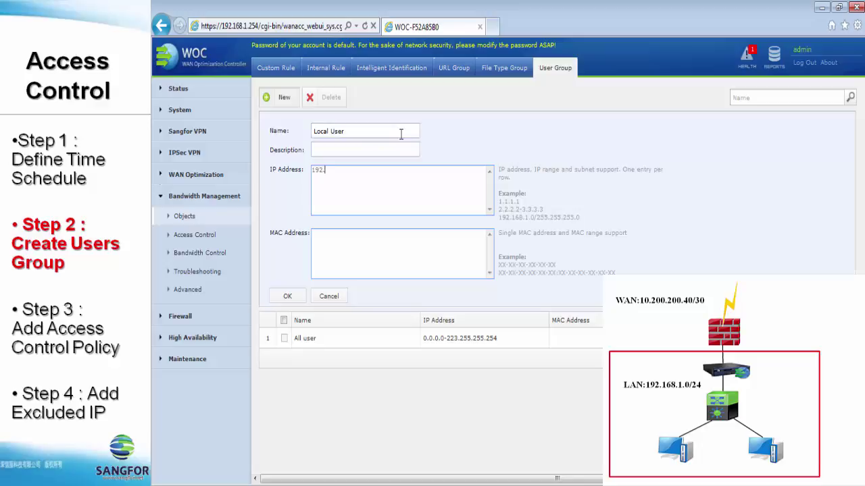
type("168.1")
type("55.255.255.0")
left_click(287, 297)
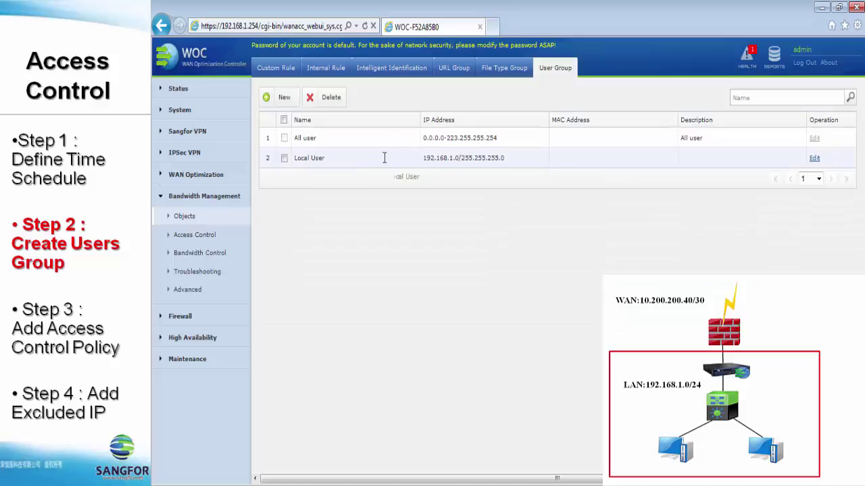
- Start a new access control policy named Restrict General Staff and assign it to the specified user group Local User
left_click(195, 240)
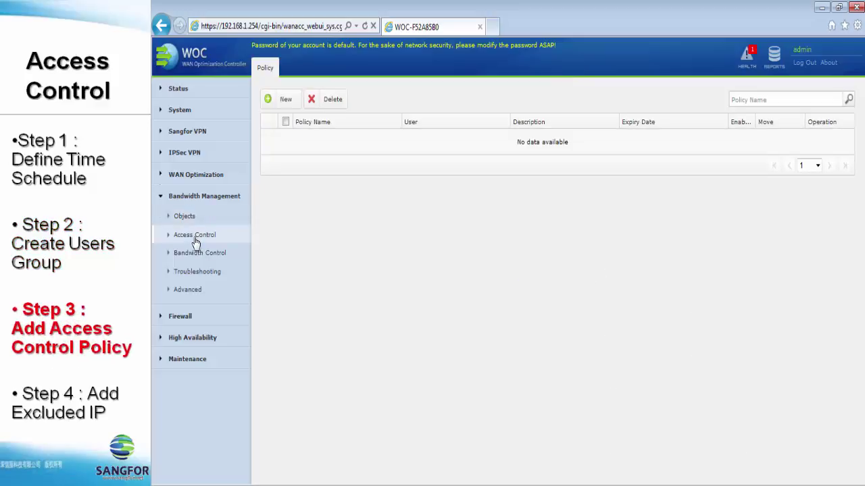
left_click(283, 100)
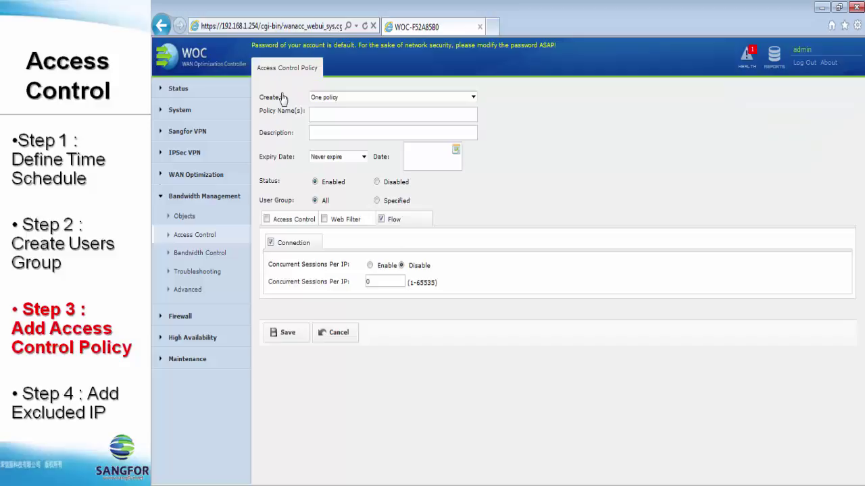
left_click(361, 112)
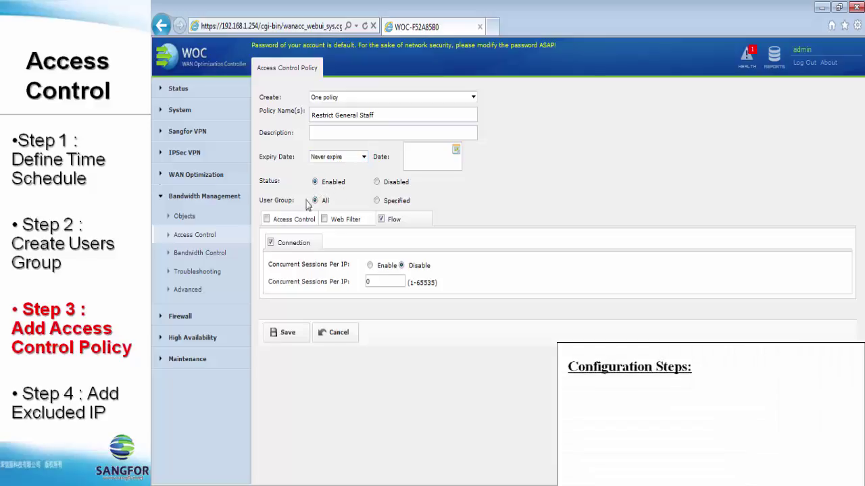
left_click(377, 201)
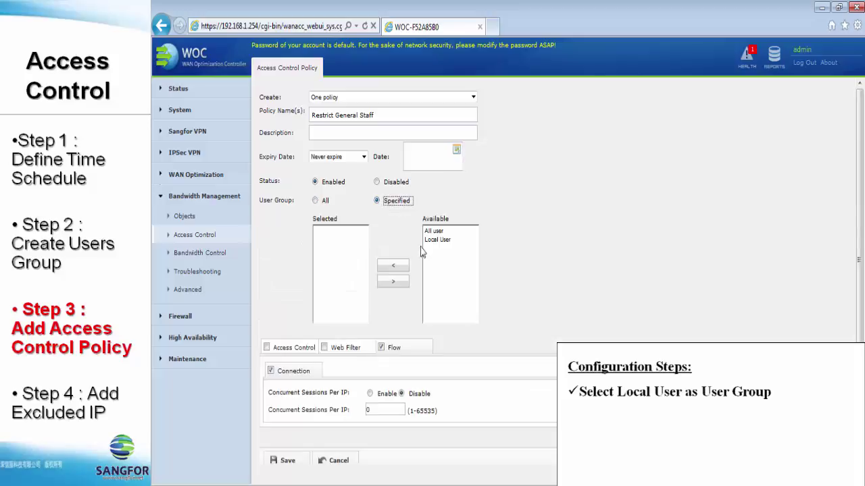
left_click(429, 241)
left_click(392, 265)
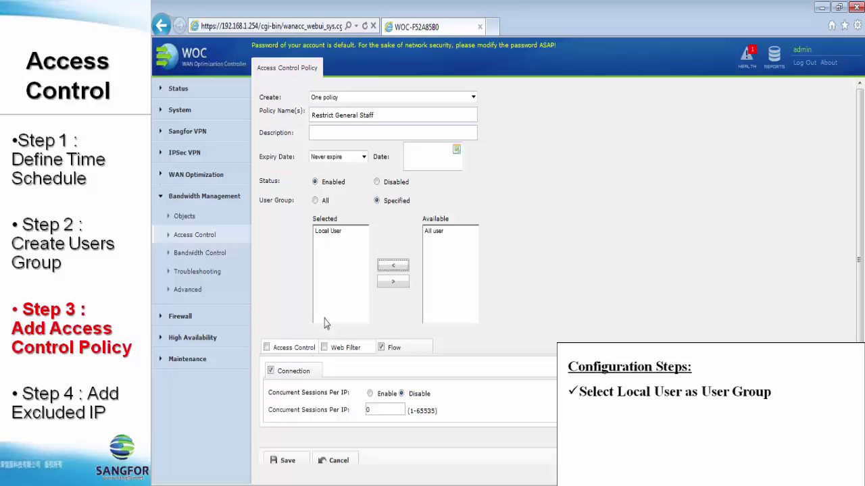
- Enable Web Filter with its URL Filter option for the policy
left_click(348, 356)
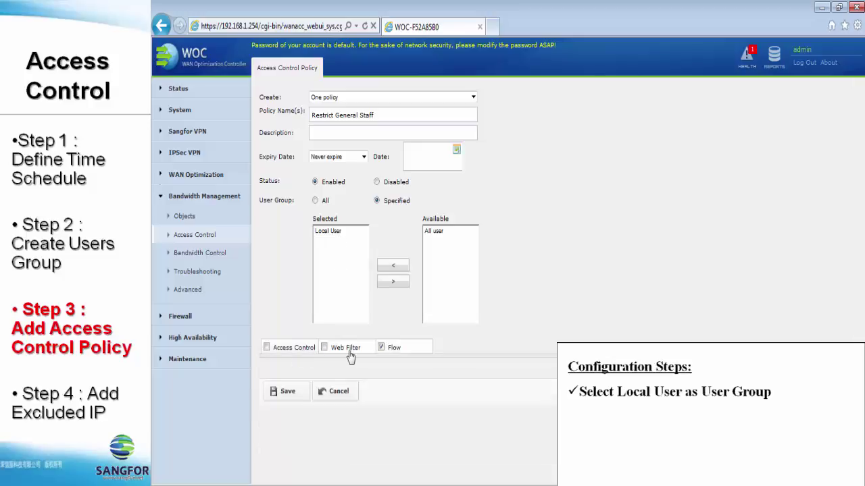
left_click(400, 356)
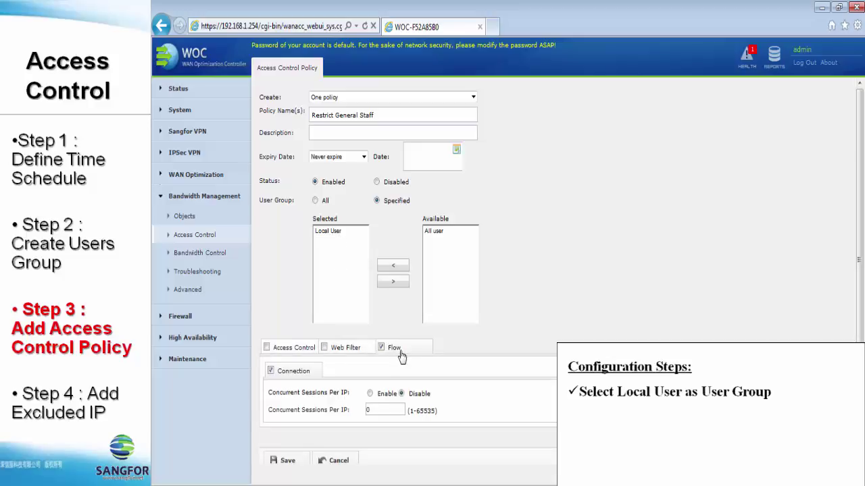
left_click(324, 347)
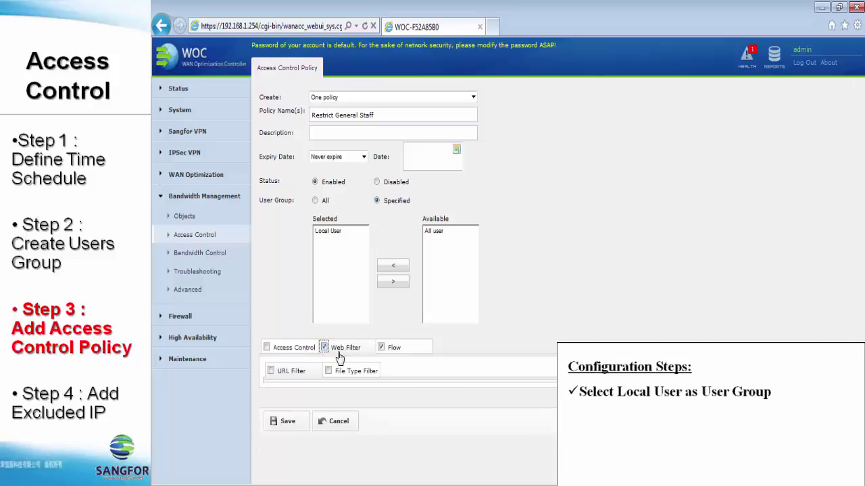
left_click(271, 371)
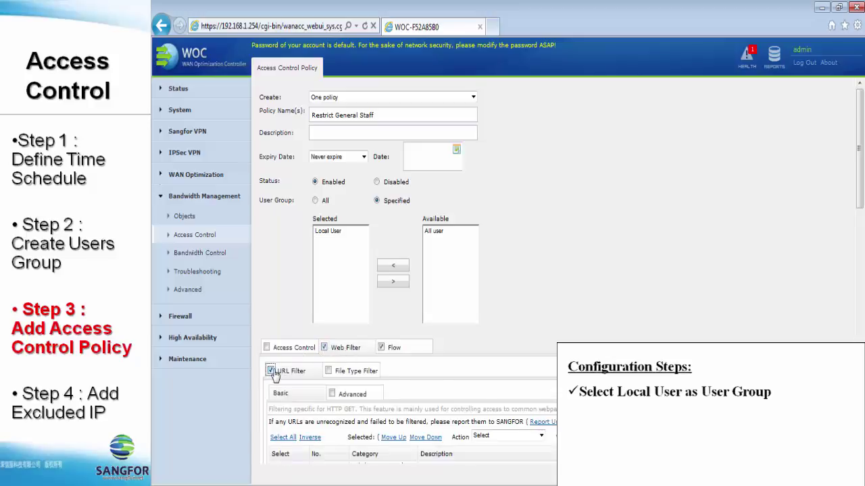
- Select the Web mail, News, Search engine, Communication chat, Education and Government categories in the URL filter list
scroll(277, 370, "down", 5)
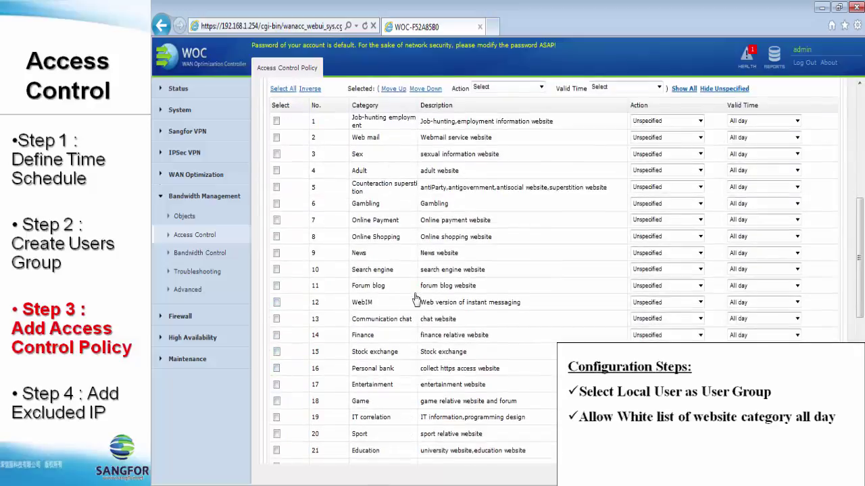
left_click(276, 138)
left_click(276, 254)
left_click(277, 270)
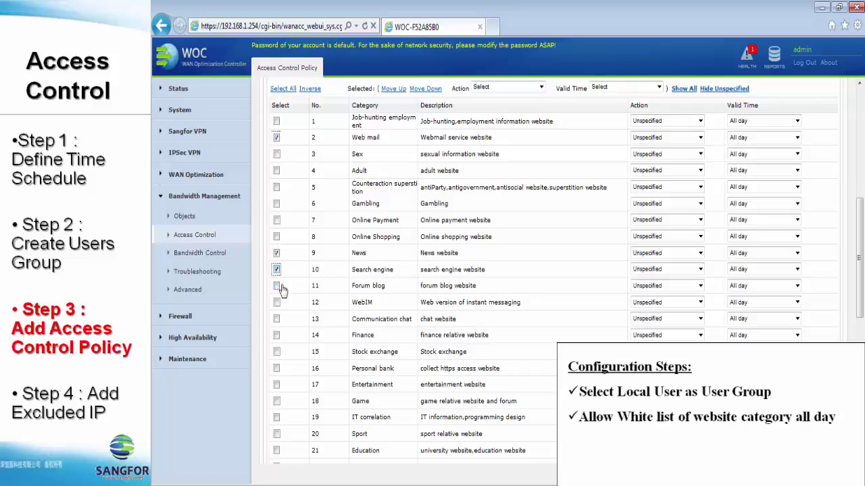
left_click(276, 318)
scroll(285, 443, "down", 2)
left_click(277, 393)
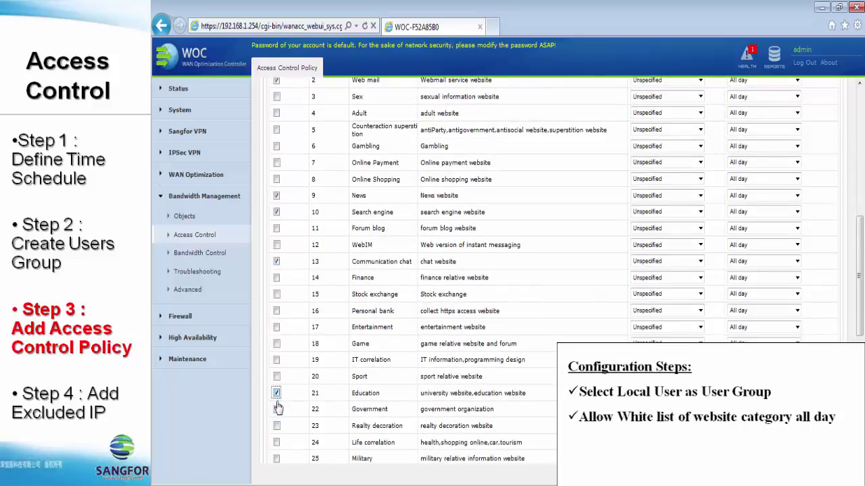
left_click(277, 410)
- Set the action of the selected URL categories to Allow with a valid time of All day
scroll(299, 372, "up", 2)
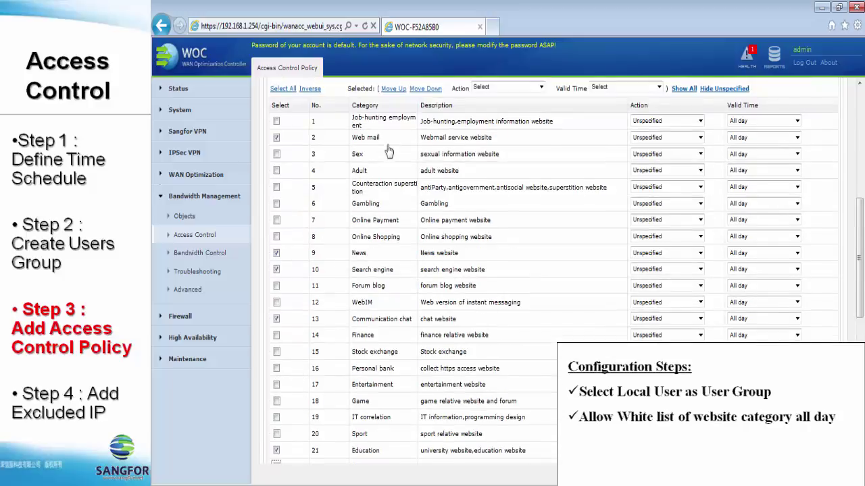
scroll(392, 159, "up", 2)
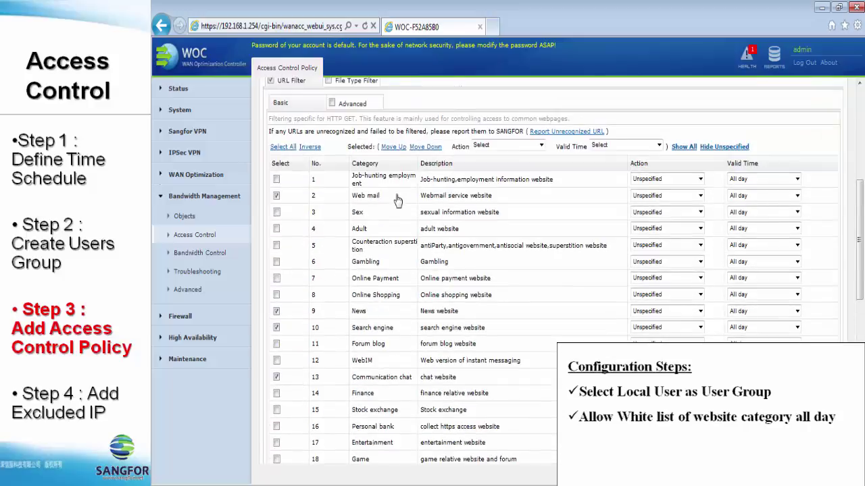
left_click(487, 146)
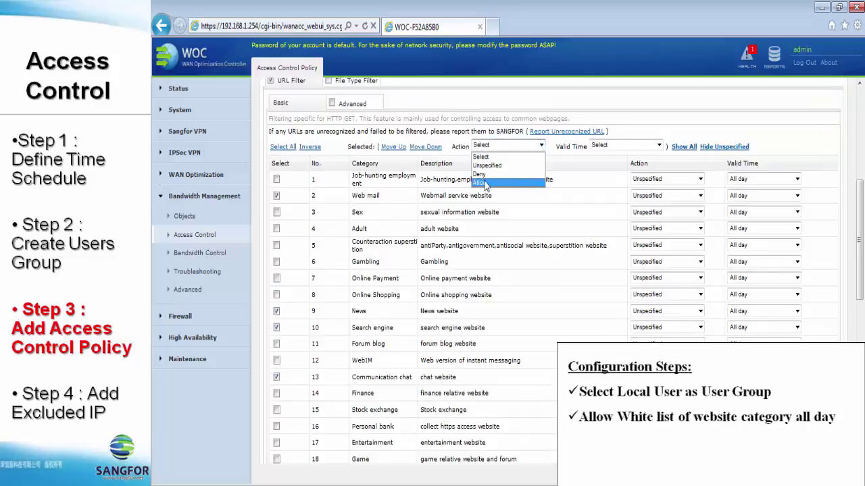
left_click(484, 183)
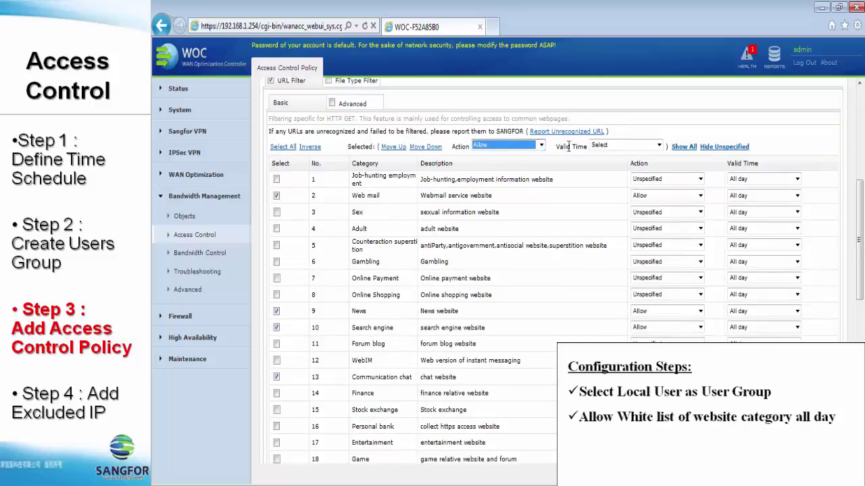
left_click(603, 150)
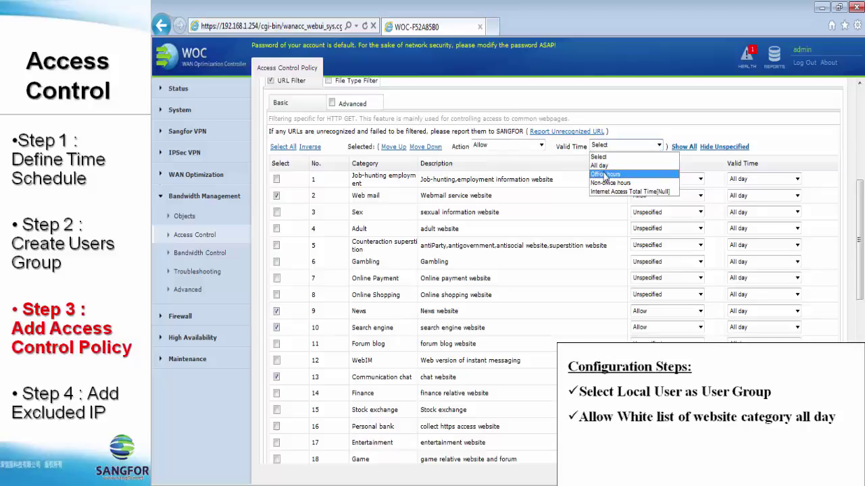
left_click(604, 166)
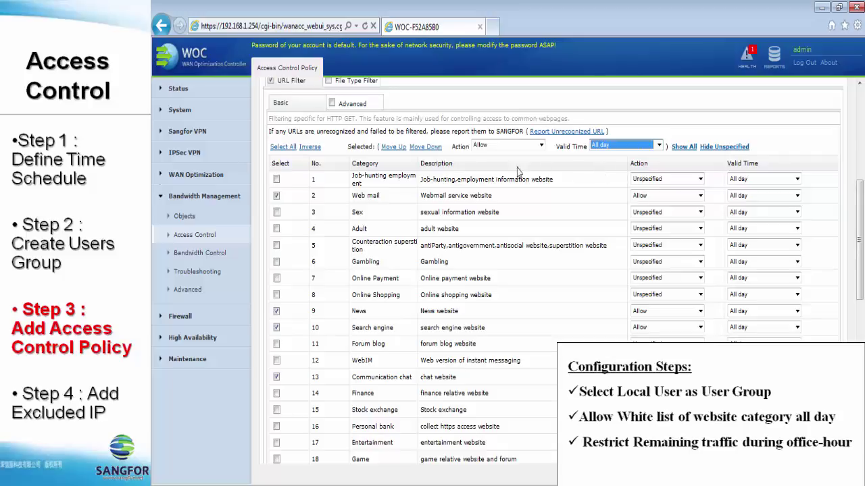
- Invert the category selection and set the remaining categories to Deny during Office hours
left_click(309, 148)
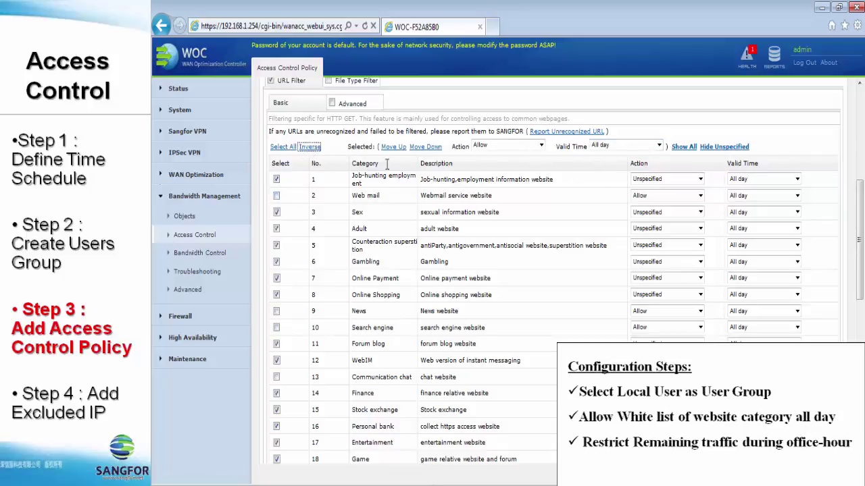
left_click(490, 146)
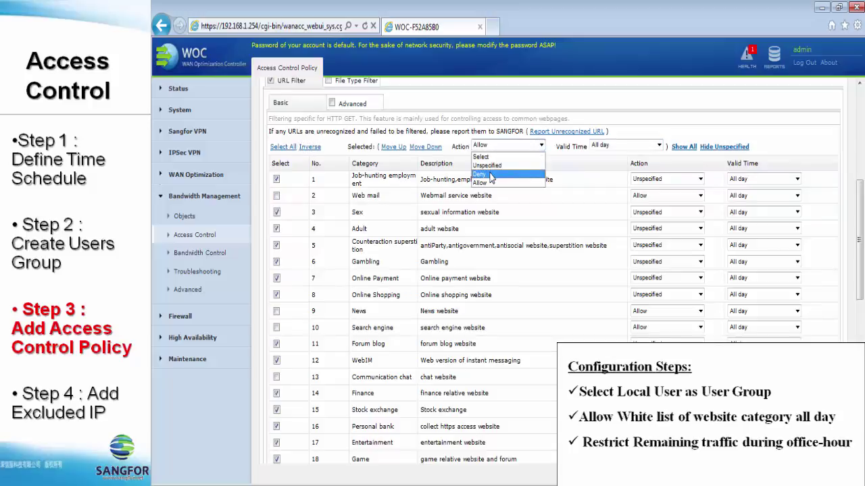
left_click(481, 174)
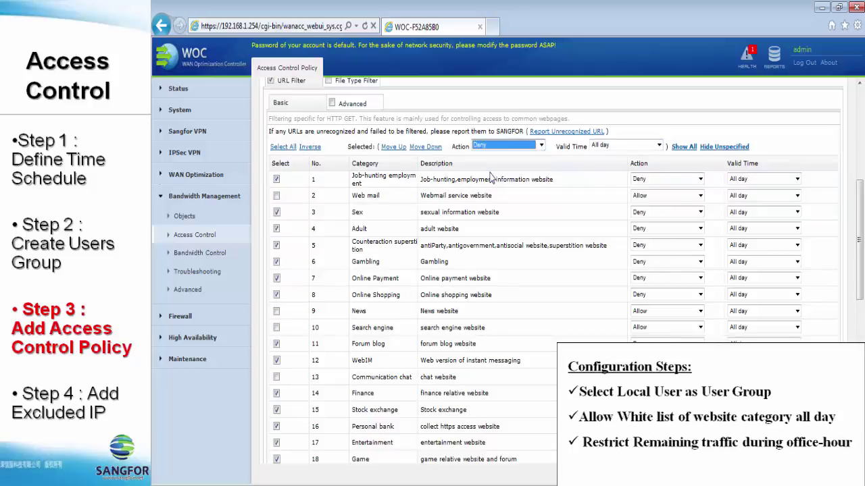
left_click(594, 145)
left_click(605, 174)
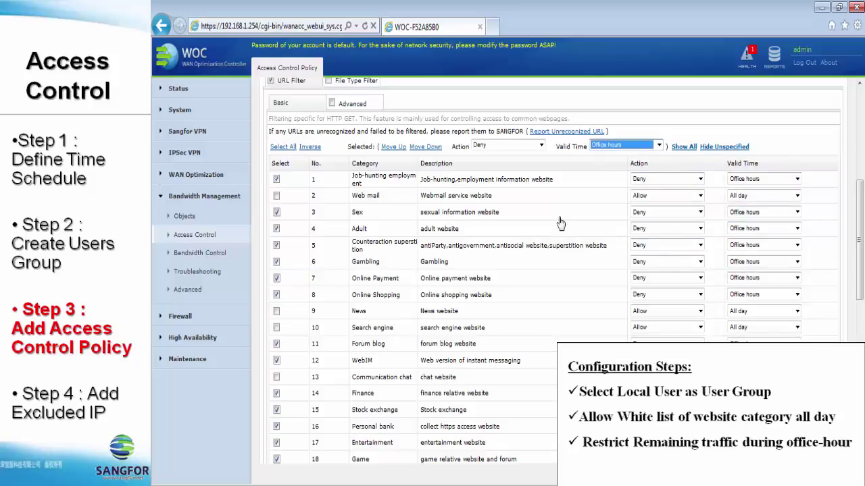
- Set the Uncategorized website category to Deny during Office hours and save the policy
scroll(560, 223, "down", 10)
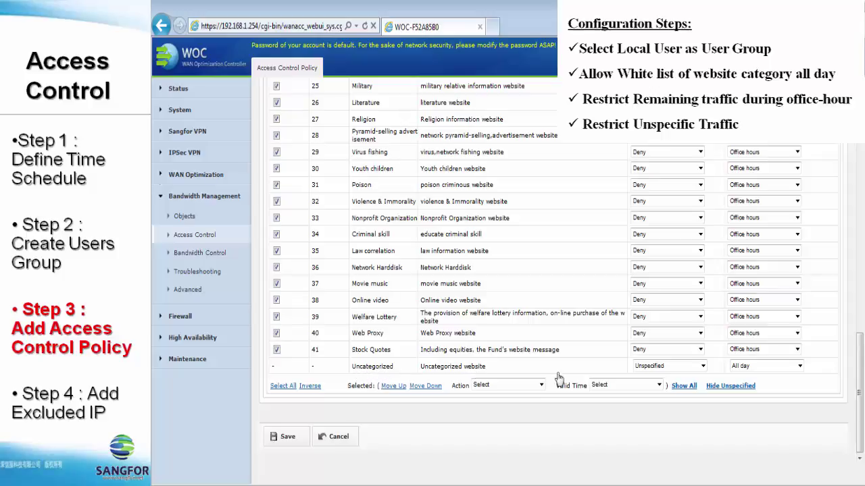
left_click(643, 370)
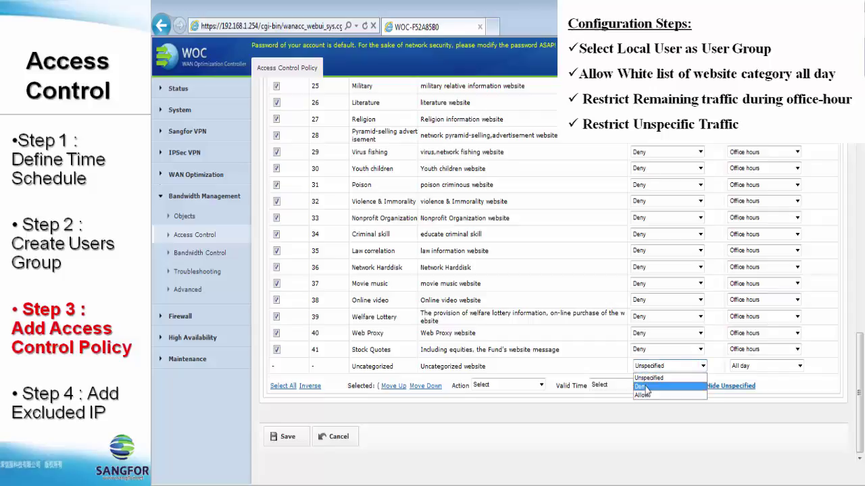
left_click(643, 387)
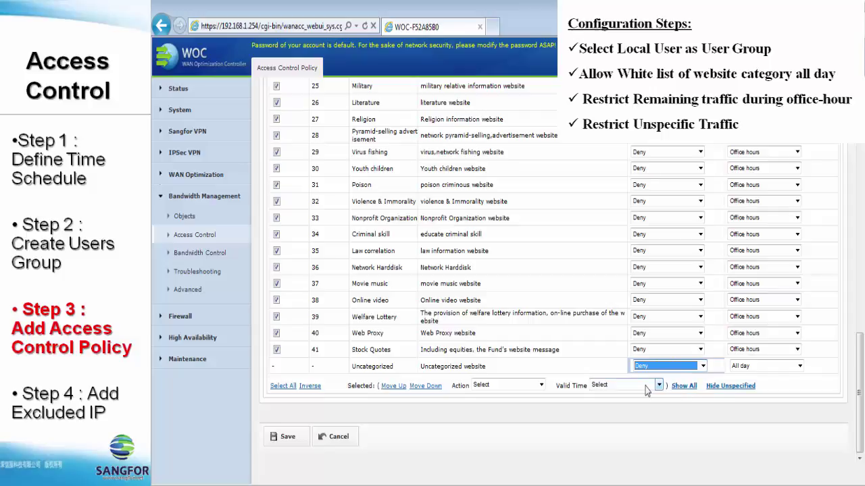
left_click(740, 368)
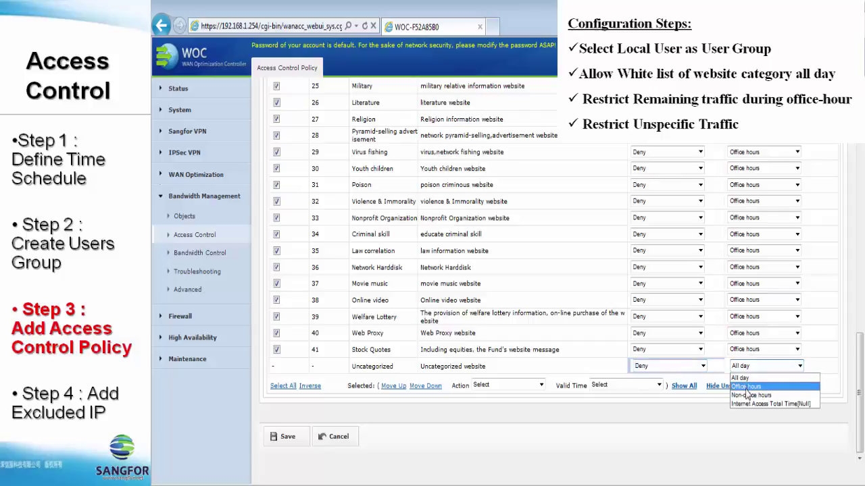
left_click(746, 388)
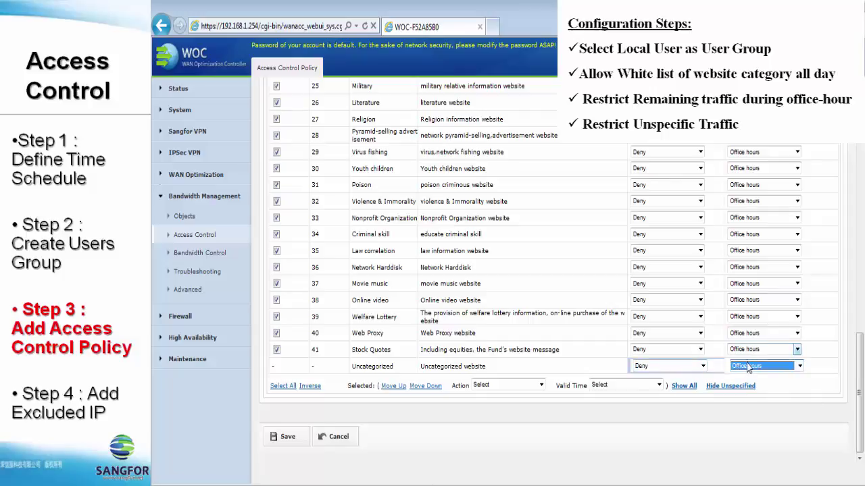
left_click(277, 444)
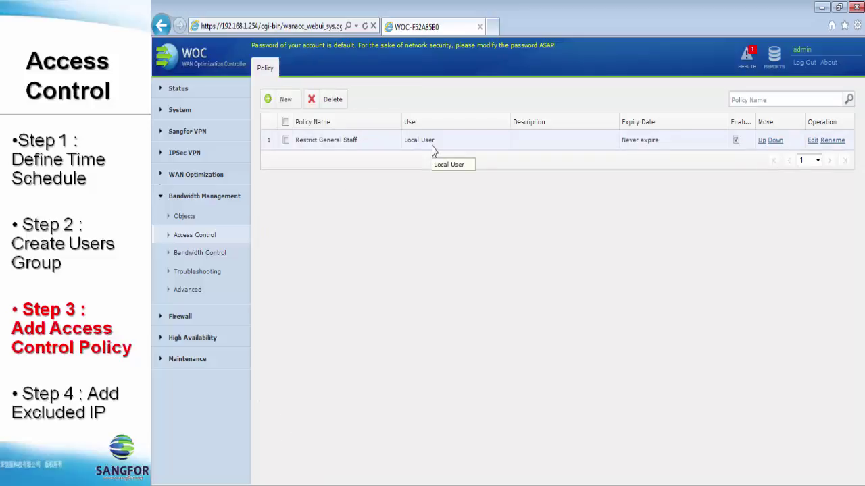
- Add 192.168.1.68 as an excluded IP in the advanced bandwidth management settings and apply the change
left_click(202, 290)
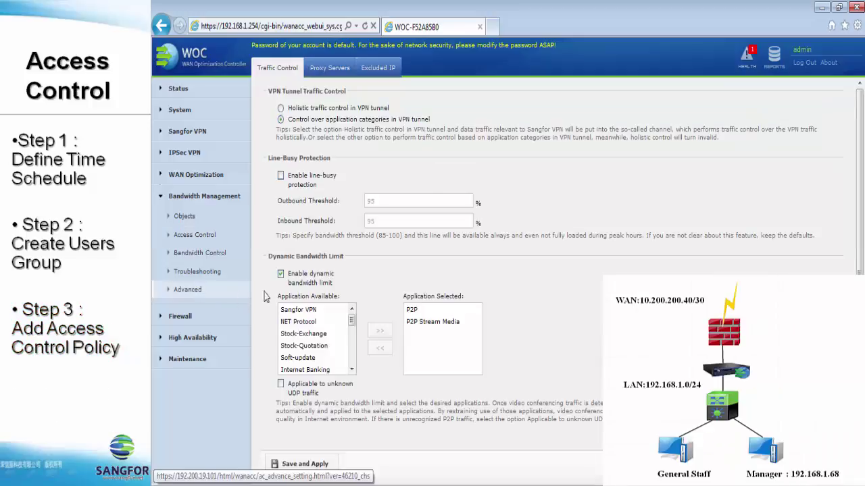
left_click(373, 75)
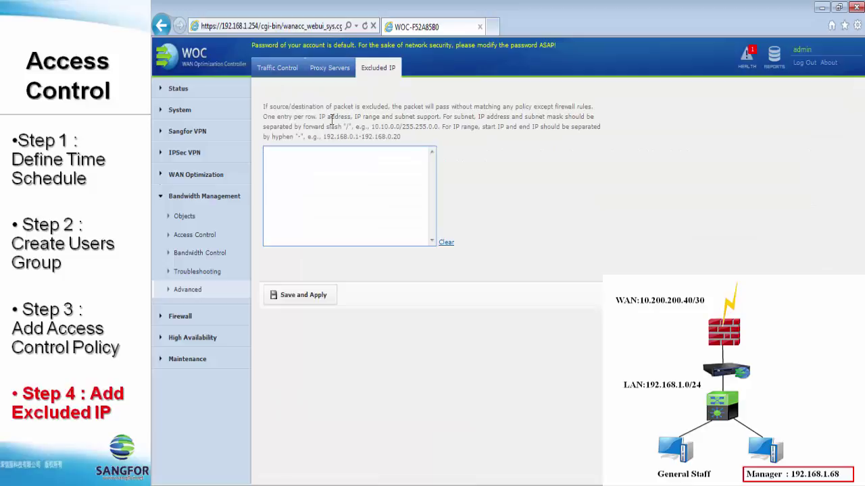
left_click(352, 170)
type("192.168.1.68")
left_click(300, 296)
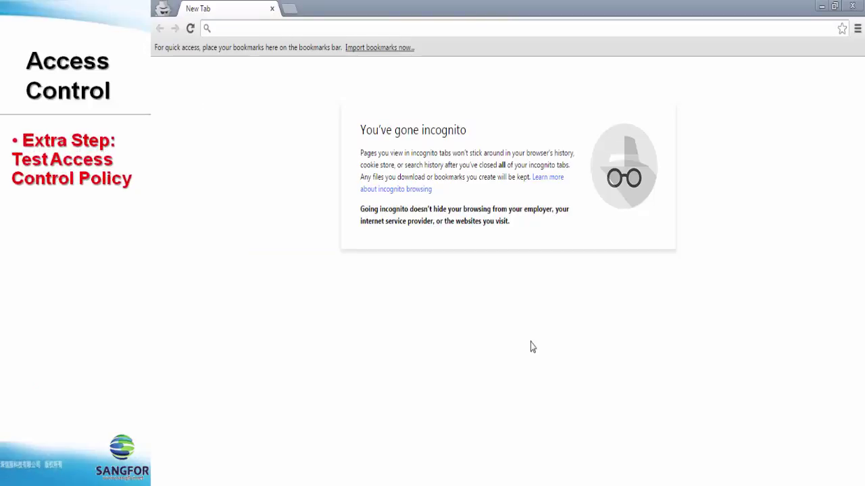
- Test the policy in the Chrome incognito window by opening the news site edition.cnn.com and looking through its page
left_click(541, 30)
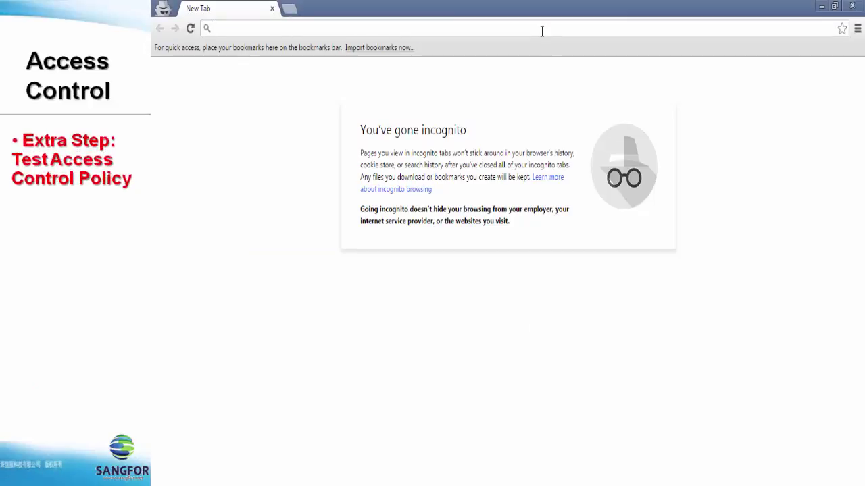
type("ed")
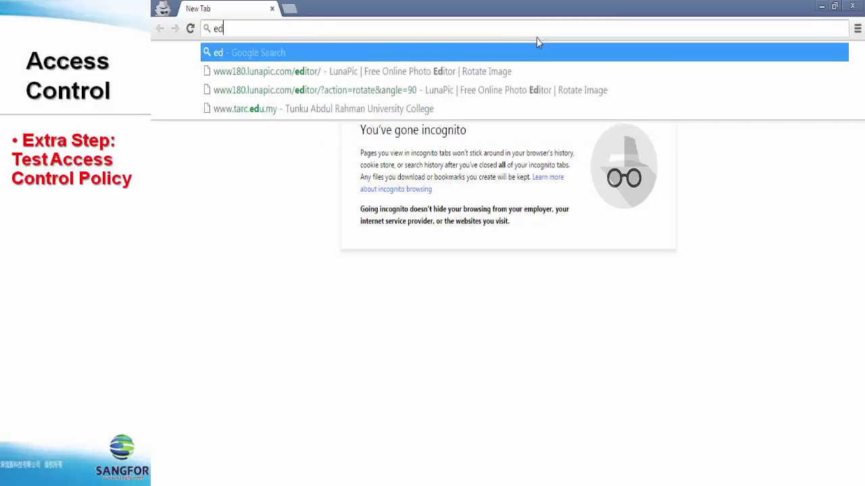
type("ition.cnn.com")
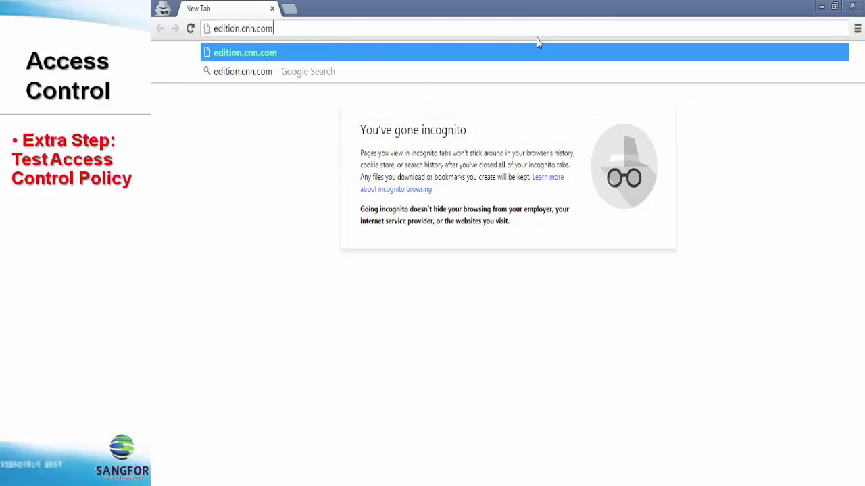
key("Return")
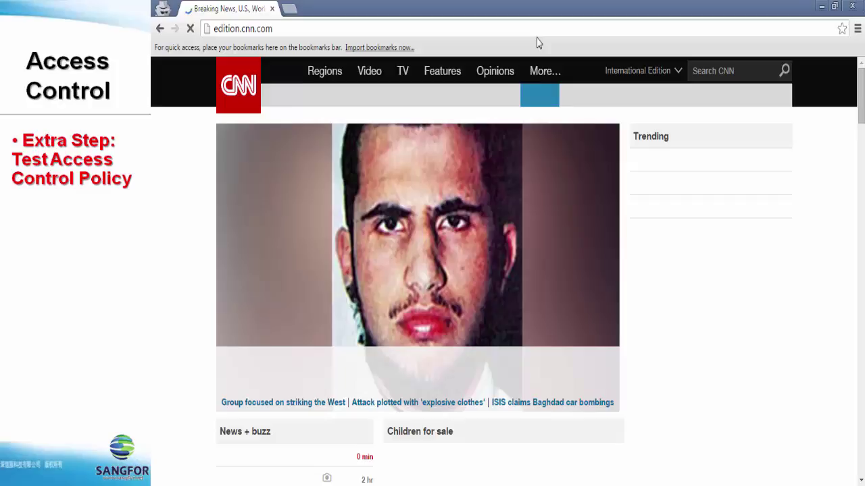
scroll(526, 270, "down", 2)
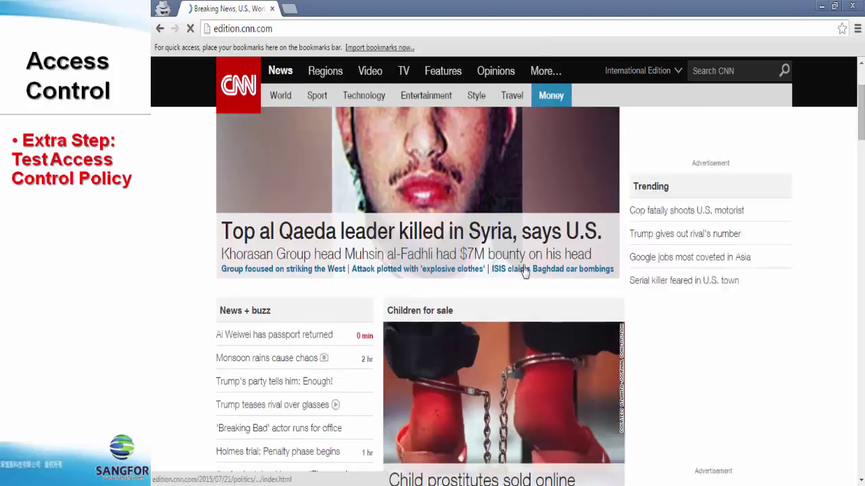
scroll(525, 270, "down", 2)
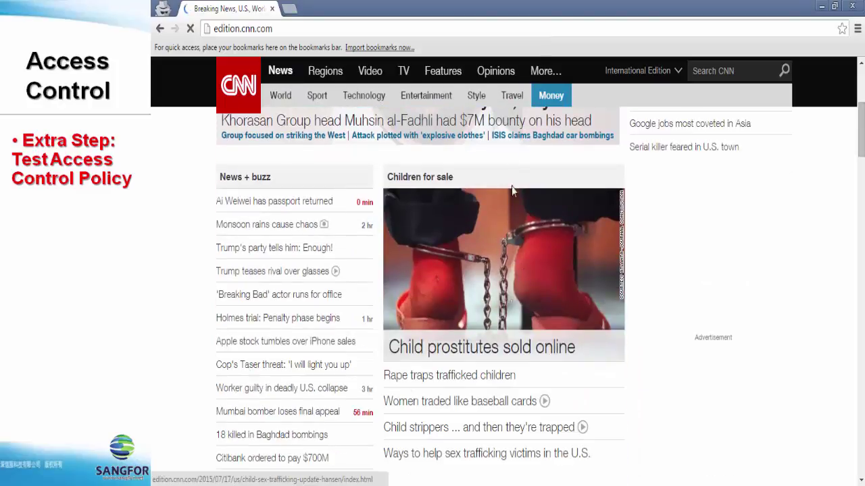
left_click(291, 9)
type("w")
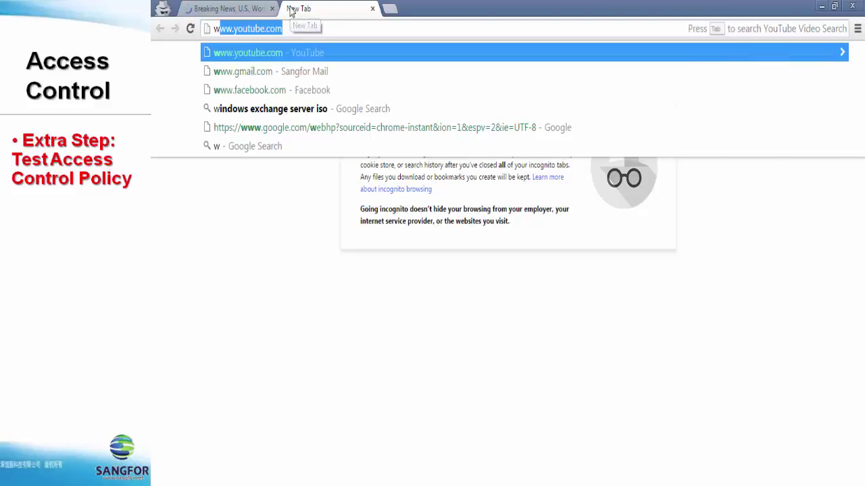
type("ww.bing.com")
key("Return")
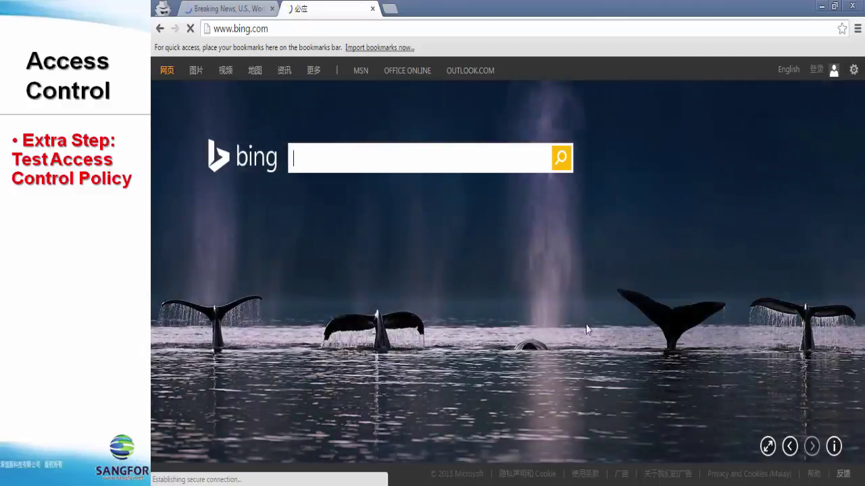
left_click(391, 9)
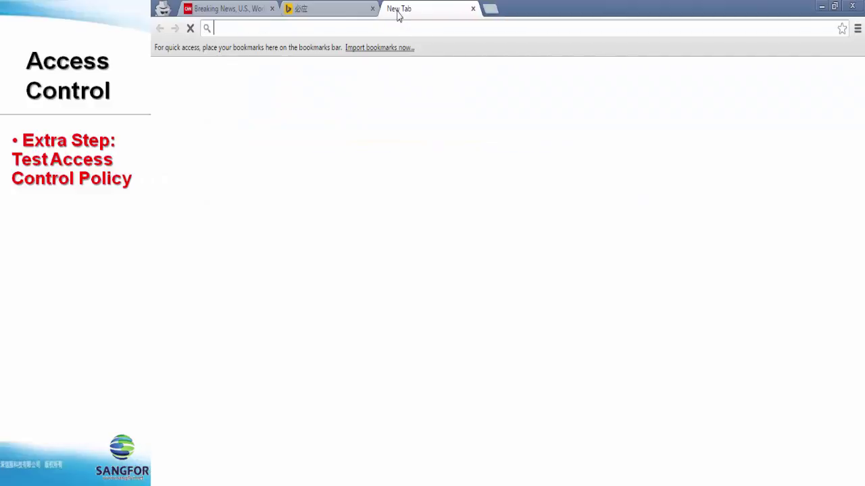
type("www.i")
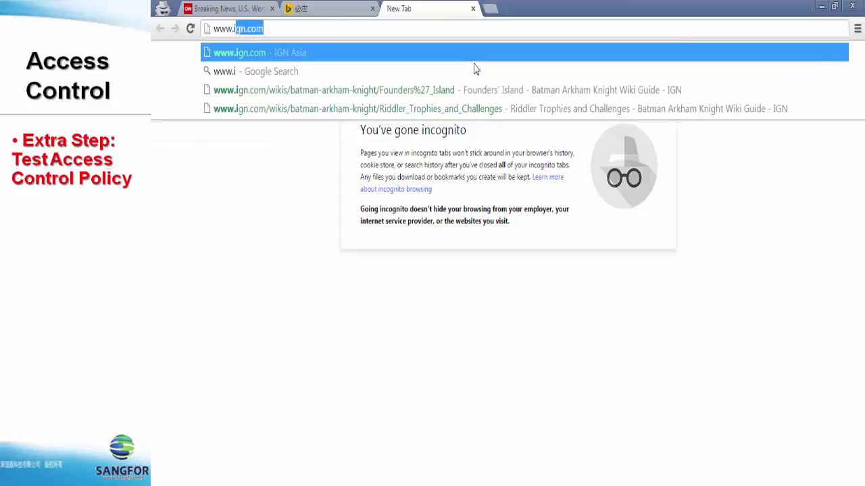
type("gn.com")
key("Return")
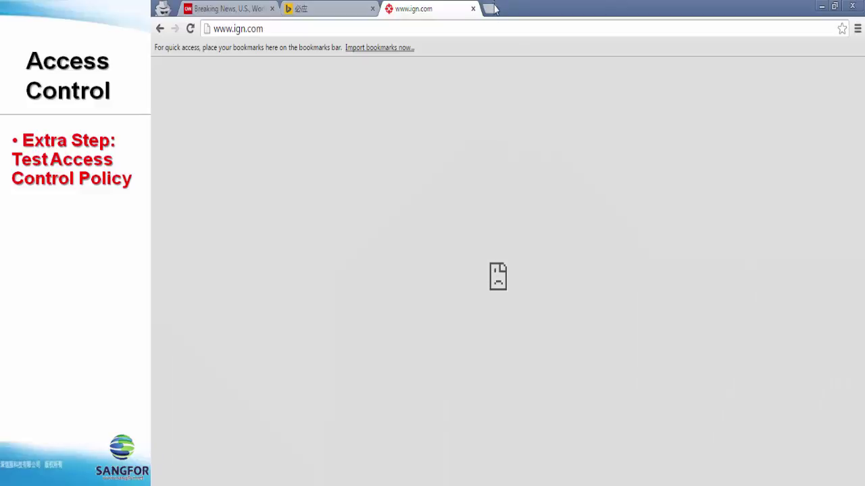
left_click(494, 9)
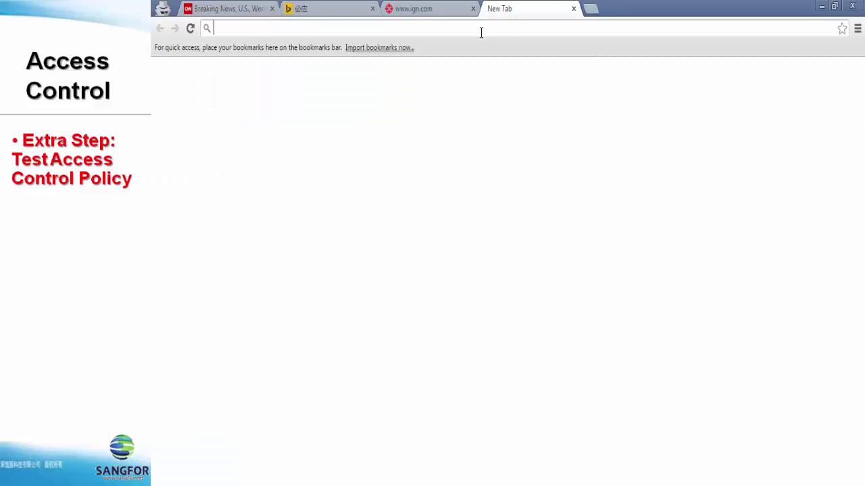
type("ww.")
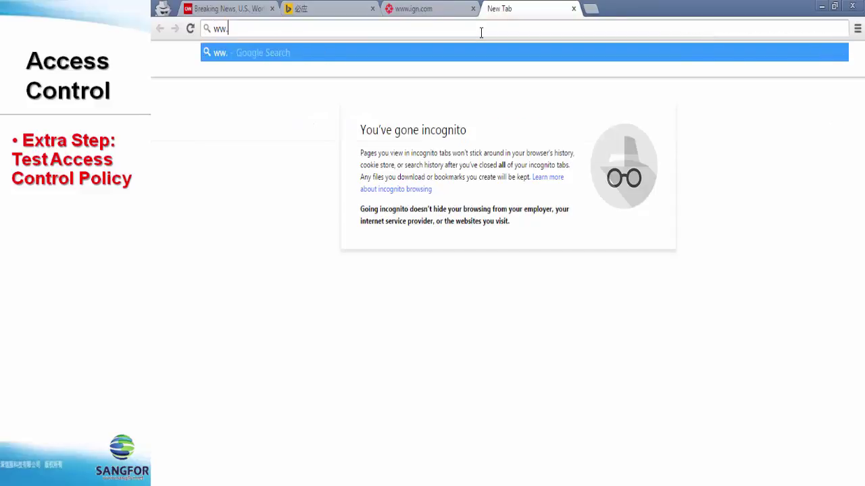
type("amzon.com")
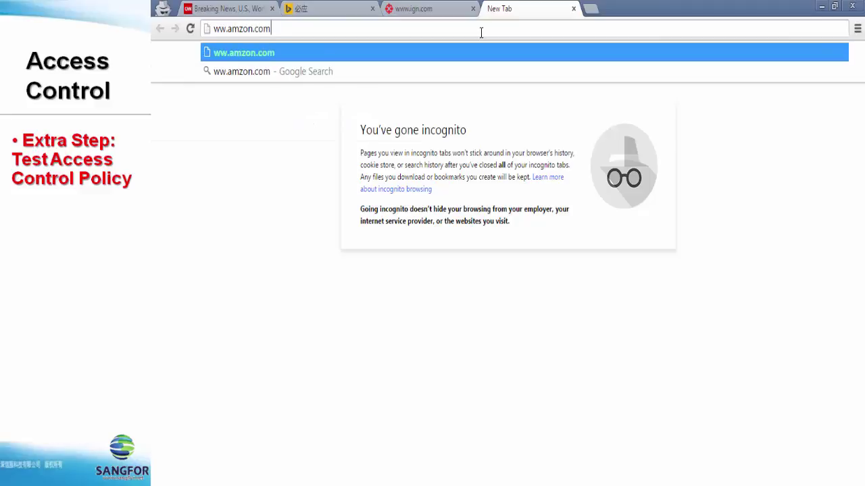
type("a")
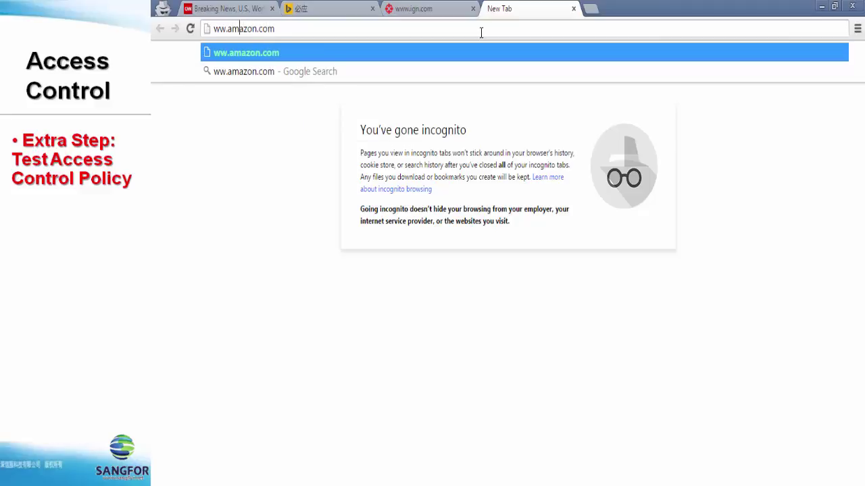
type("w")
key("Return")
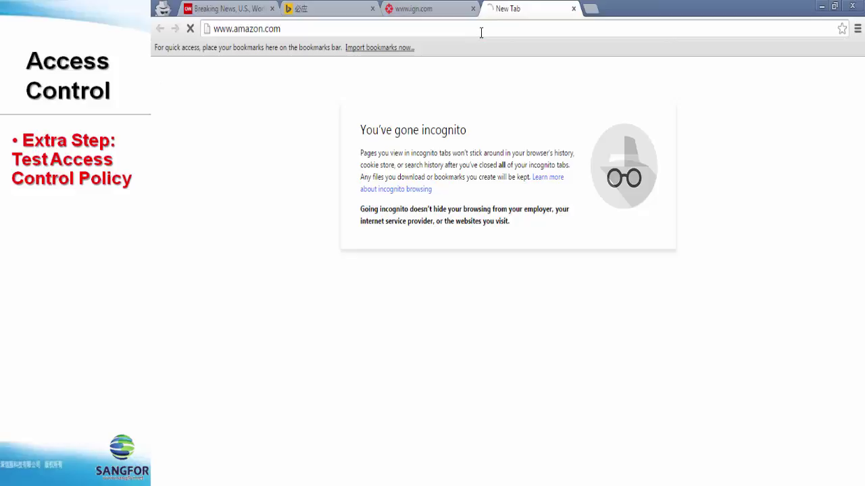